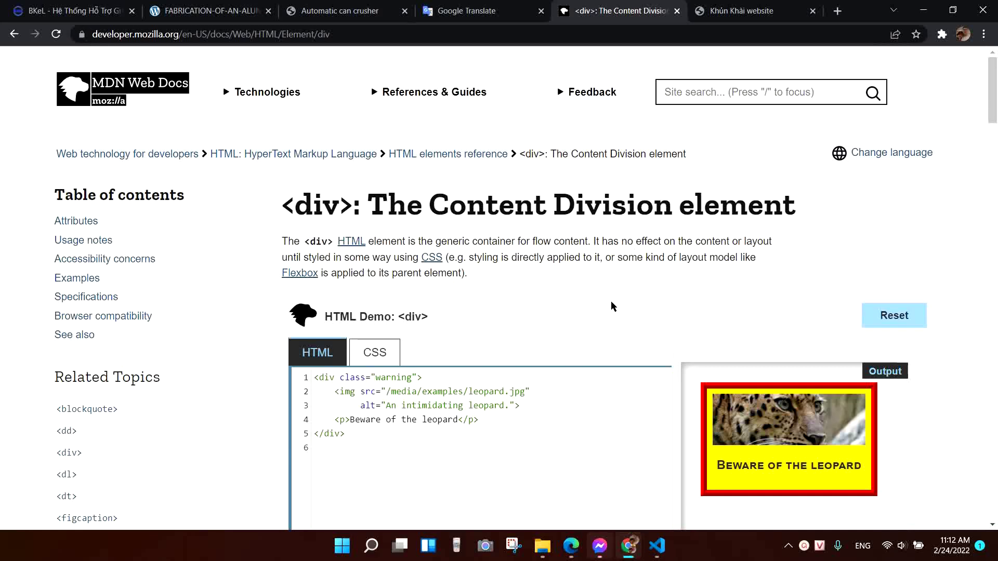
scroll(612, 308, down, 2)
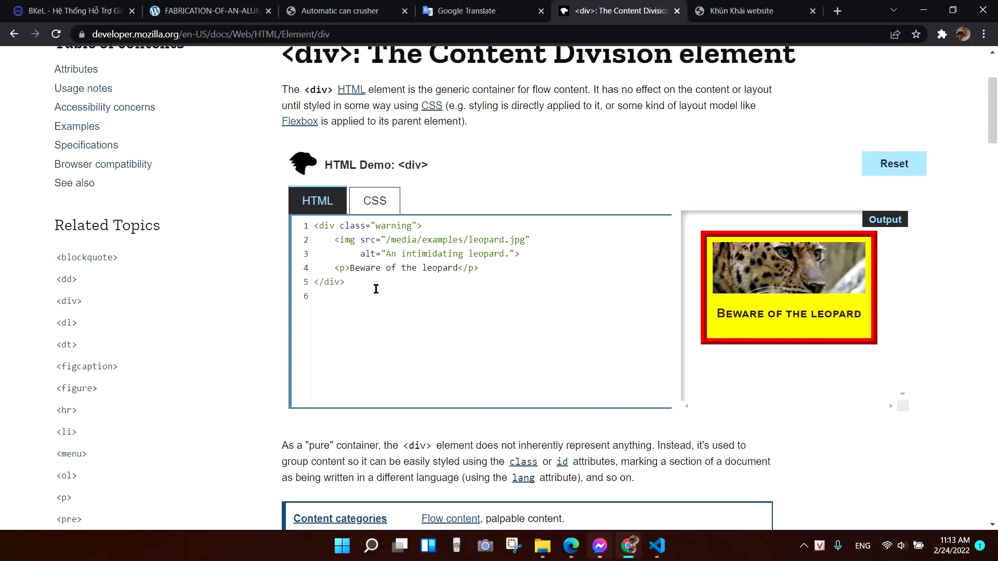
- Browse the div demo's HTML and CSS tabs on MDN
drag(374, 288, 315, 225)
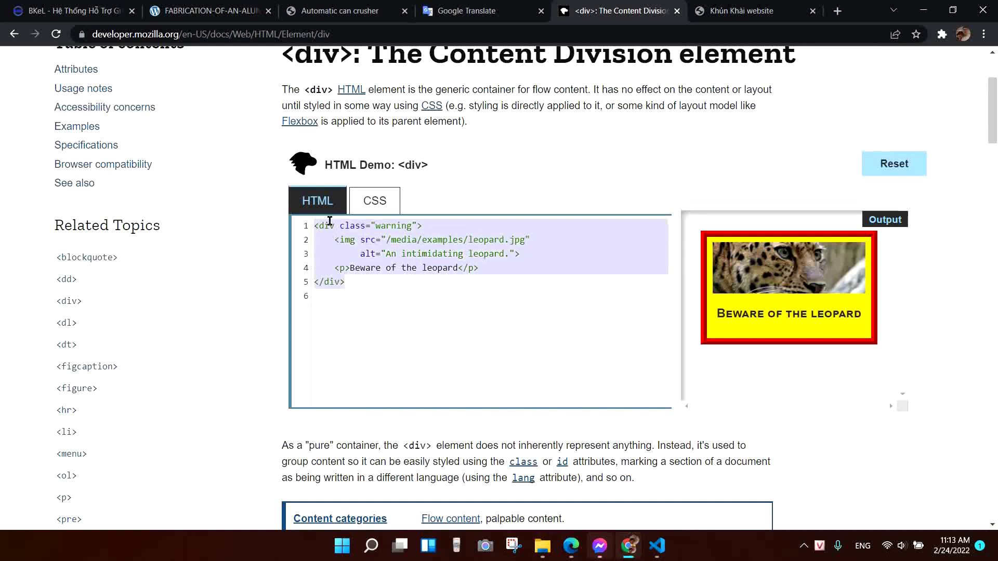
click(580, 158)
click(376, 202)
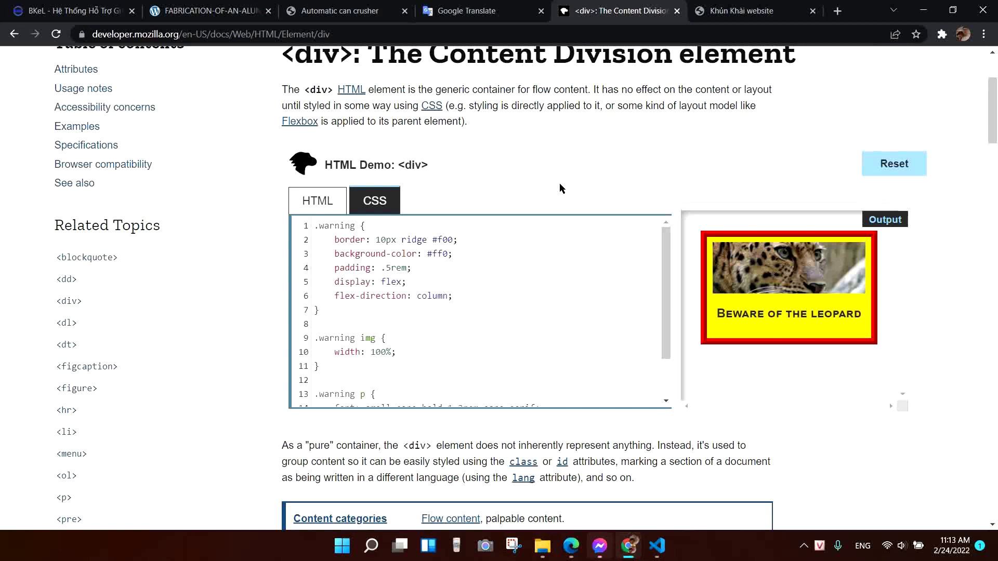
scroll(574, 283, down, 2)
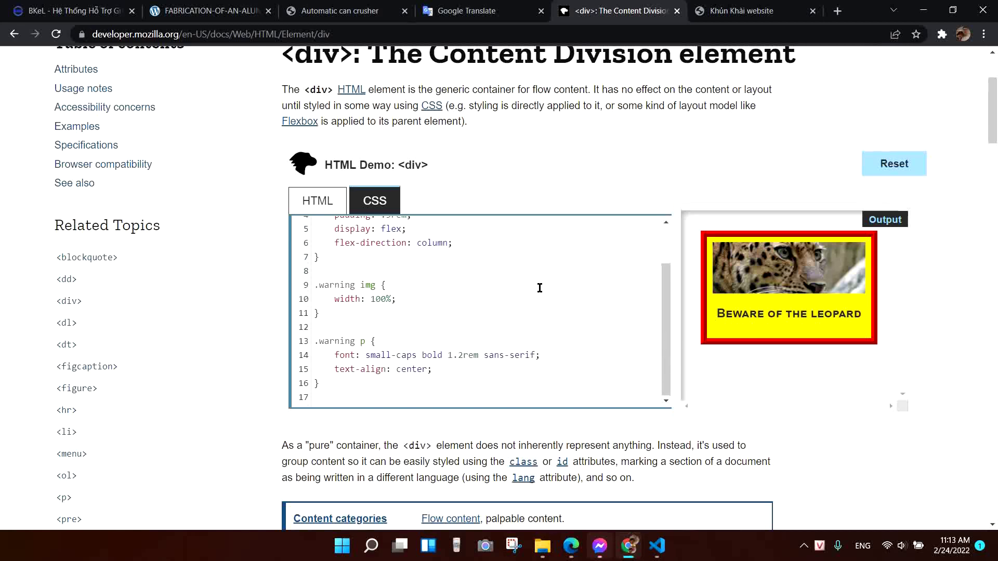
scroll(570, 303, up, 2)
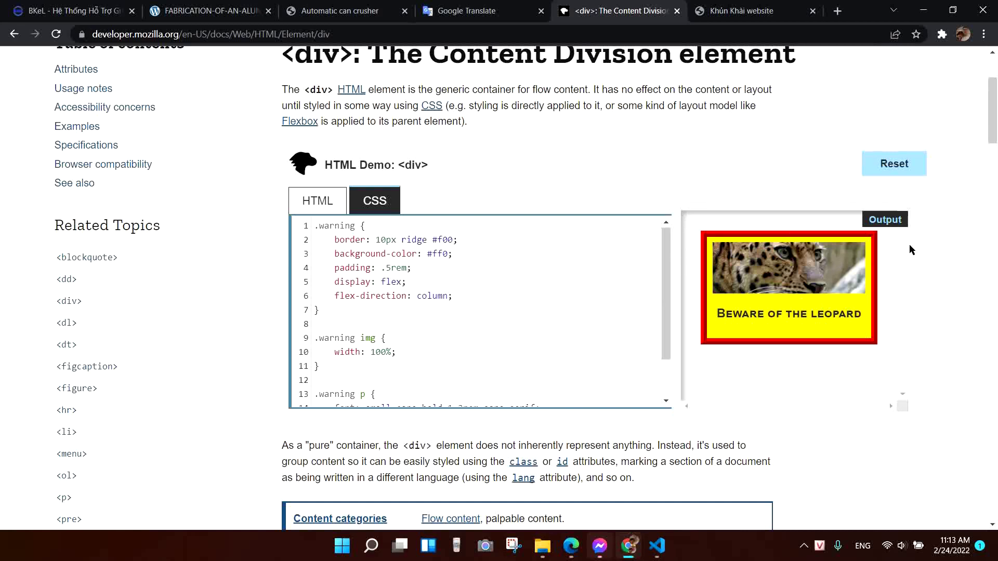
scroll(444, 327, down, 1)
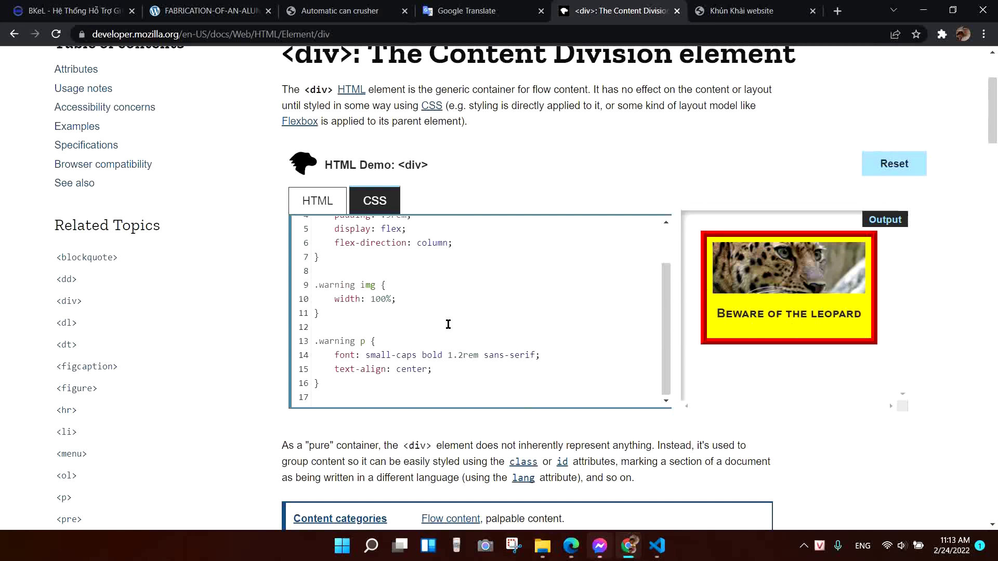
scroll(449, 325, up, 1)
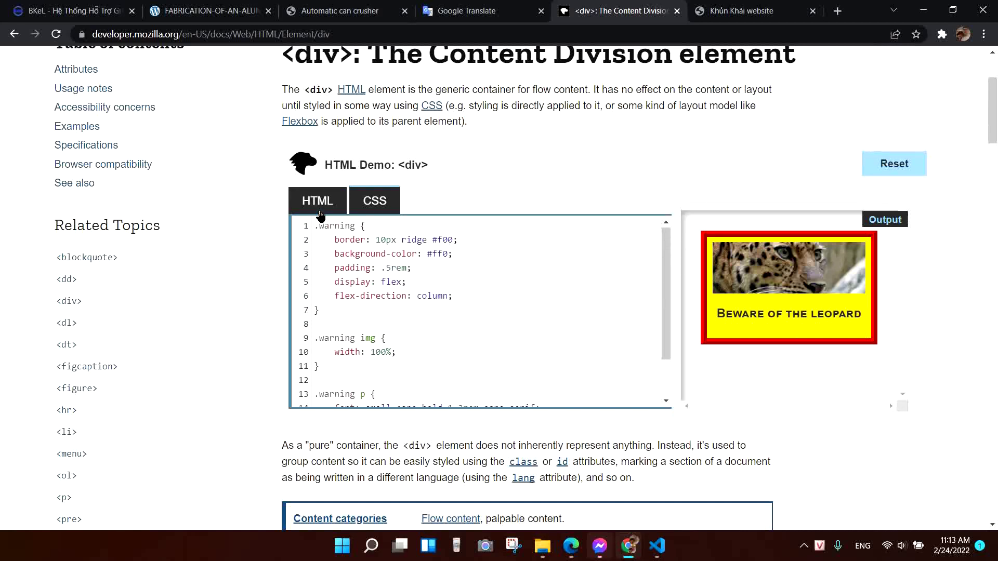
click(319, 217)
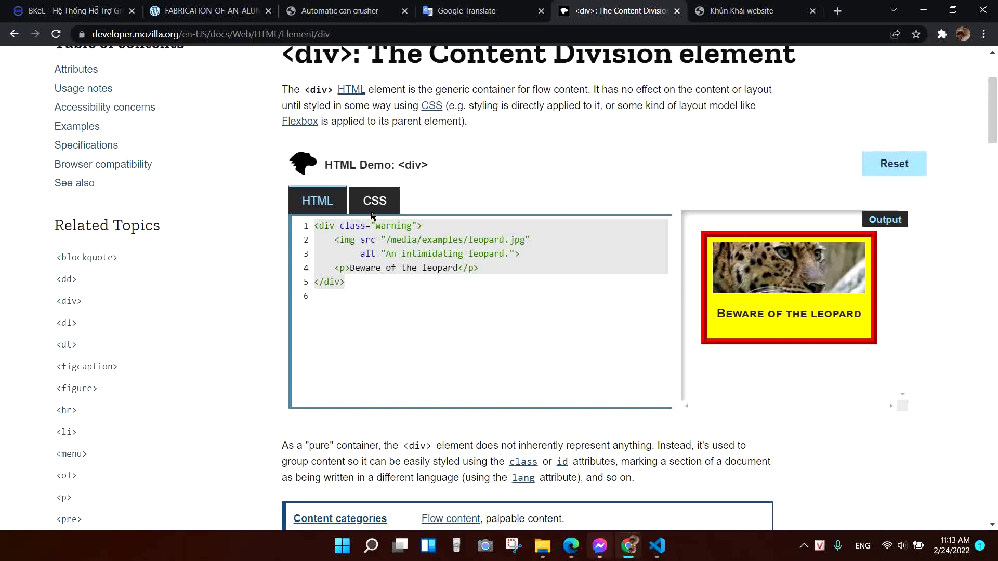
click(373, 208)
click(312, 195)
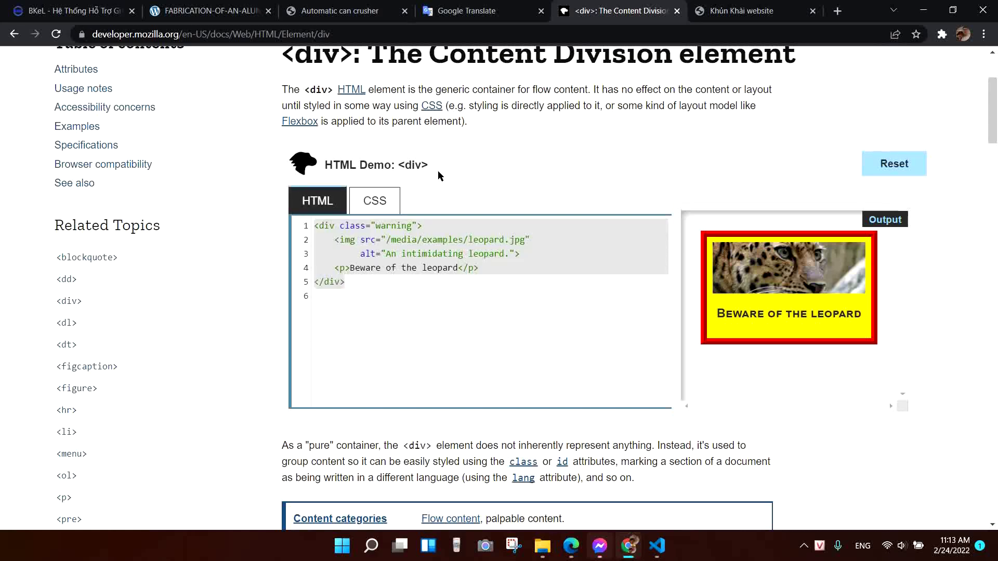
scroll(444, 235, up, 2)
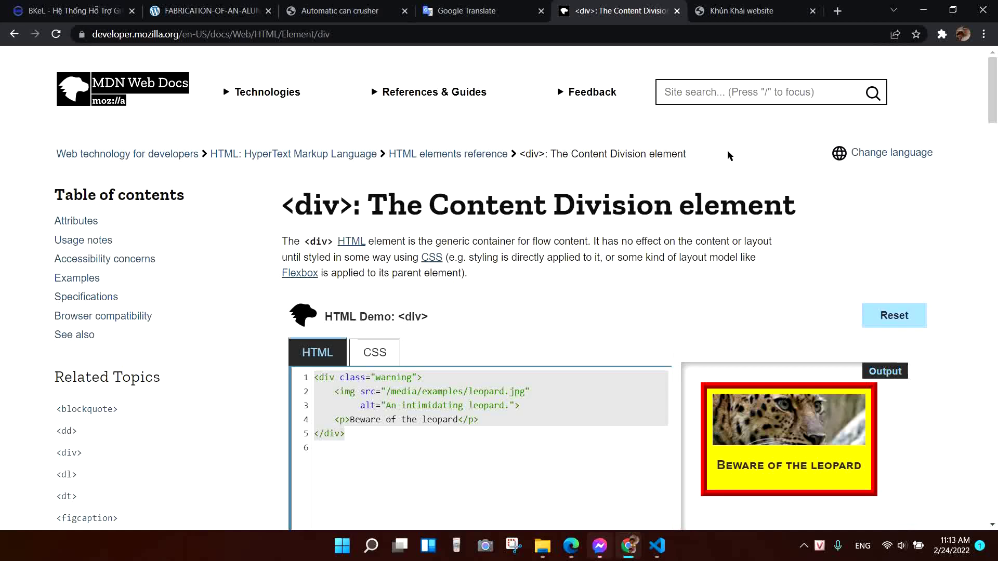
- Search MDN for 'span' and open the <span> element reference page
click(693, 90)
text(span)
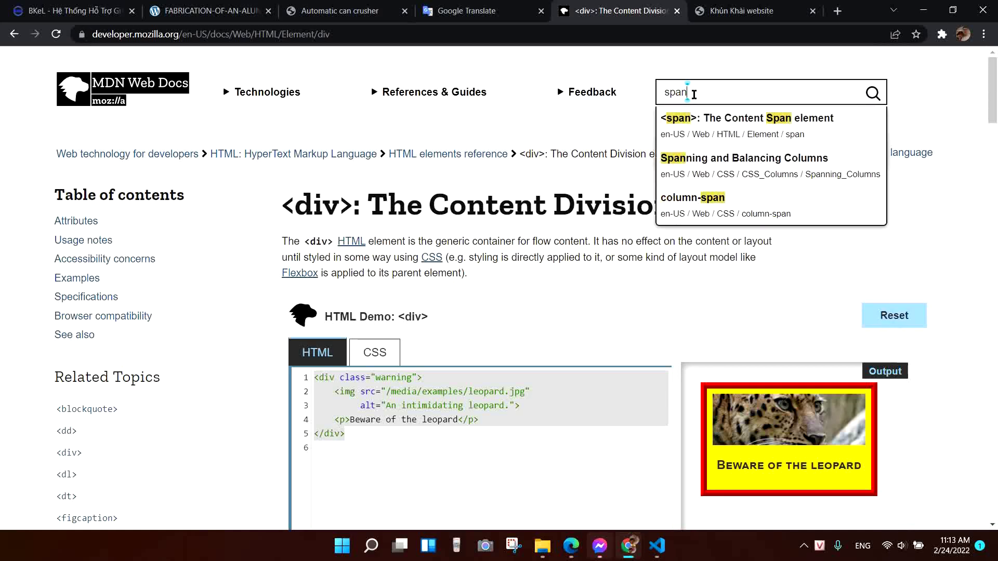
key(Return)
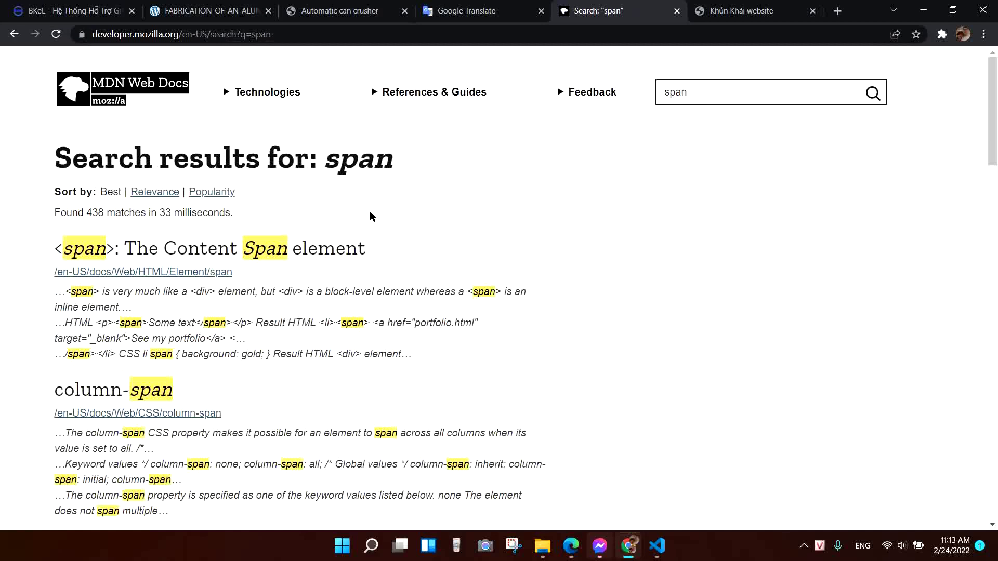
click(197, 249)
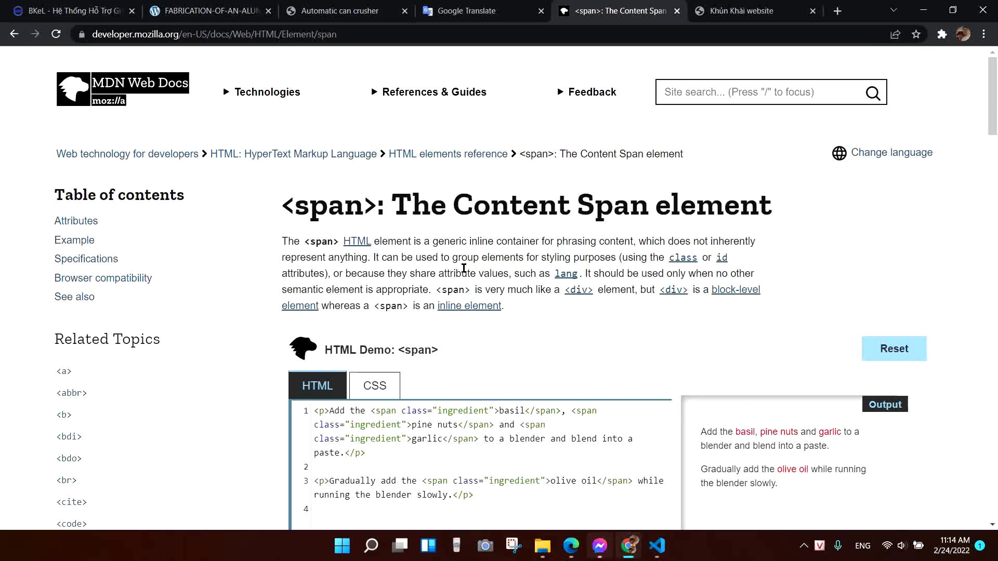
scroll(435, 259, down, 3)
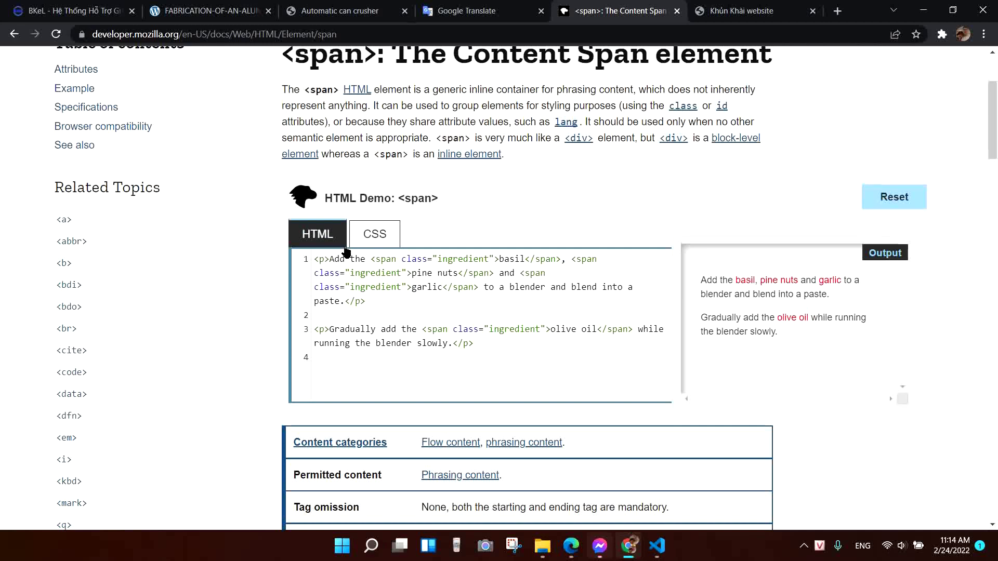
scroll(515, 272, down, 4)
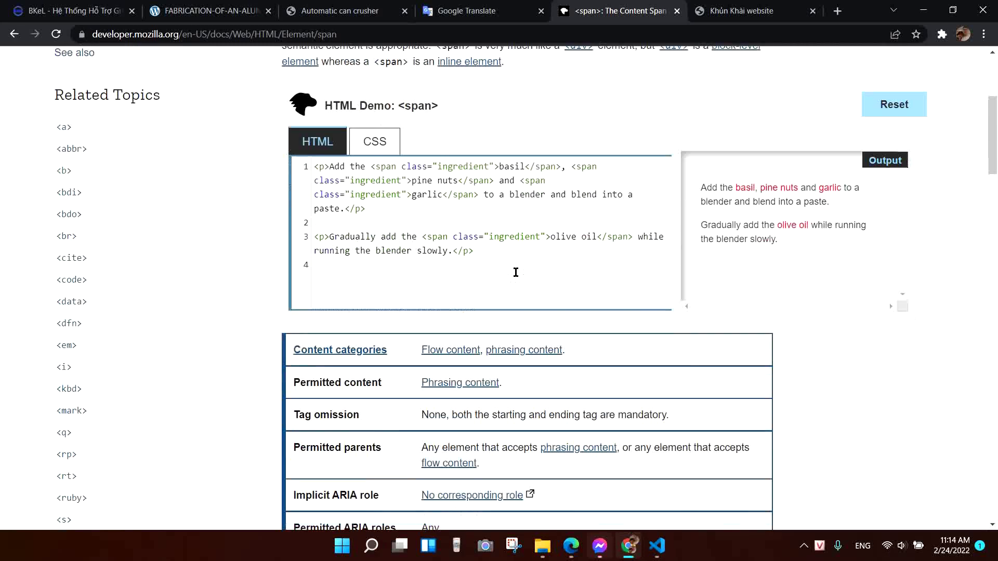
- Switch from the MDN span page to hello world.html in VS Code
click(658, 546)
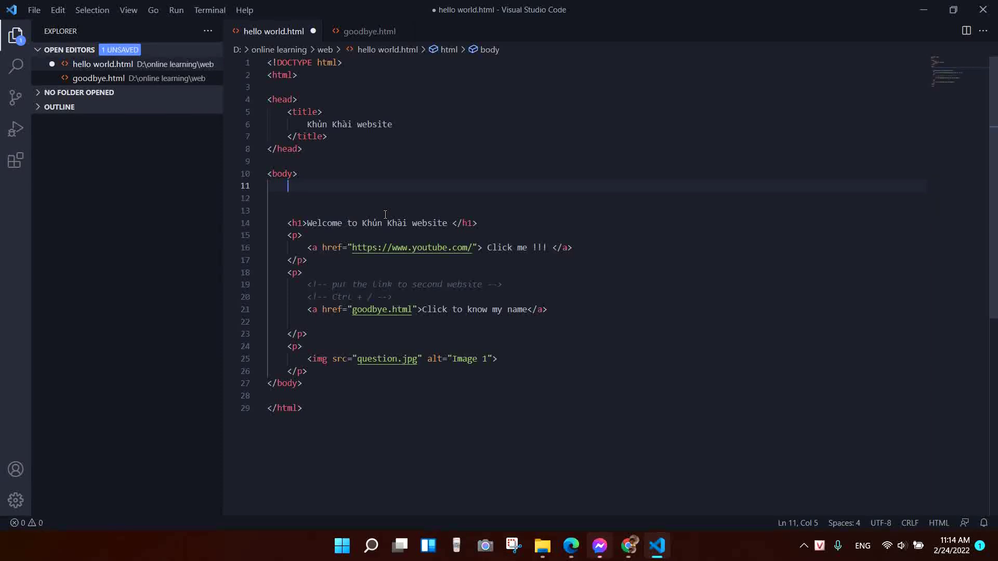
text(div)
- Add a div containing a paragraph with an empty-href link reading 'link 1'
key(BackSpace)
key(BackSpace)
key(BackSpace)
text(div)
key(Tab)
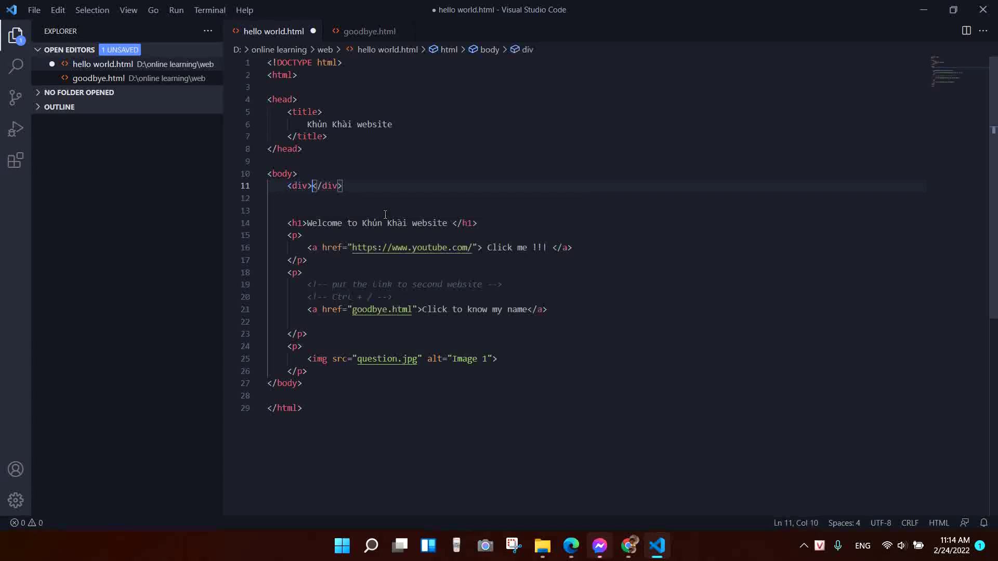
key(Return)
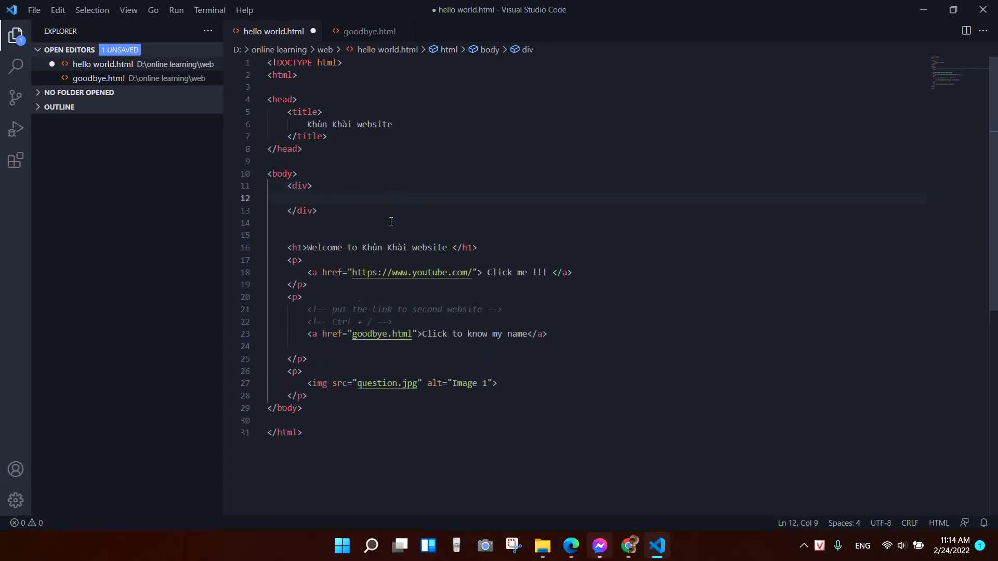
text(<p)
key(BackSpace)
text(p)
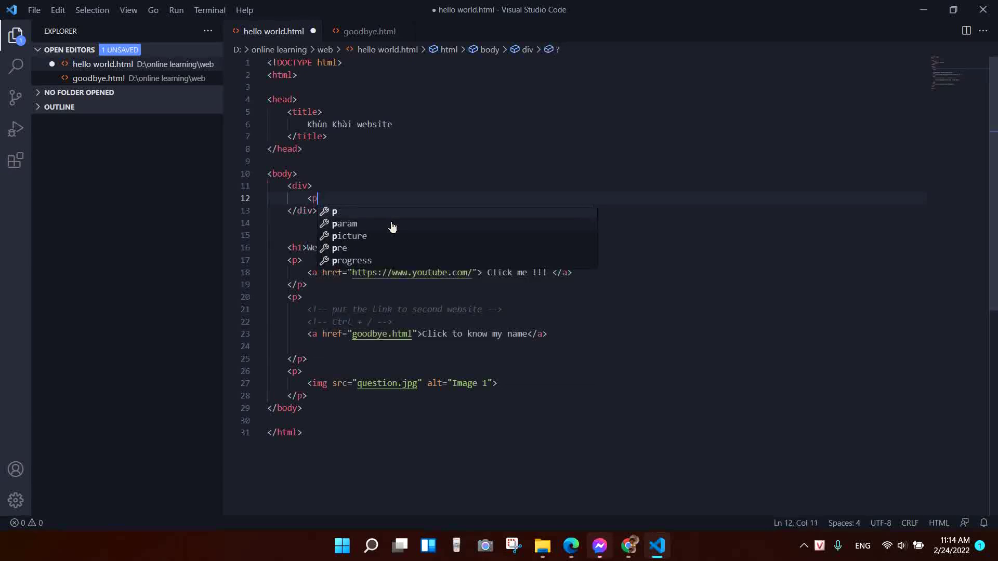
key(Escape)
text(></p>)
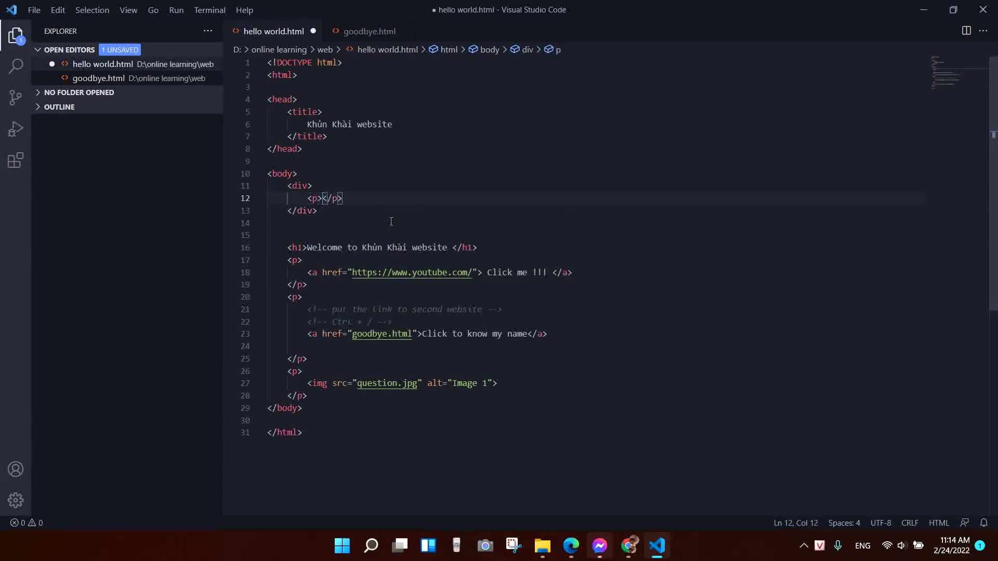
key(Return)
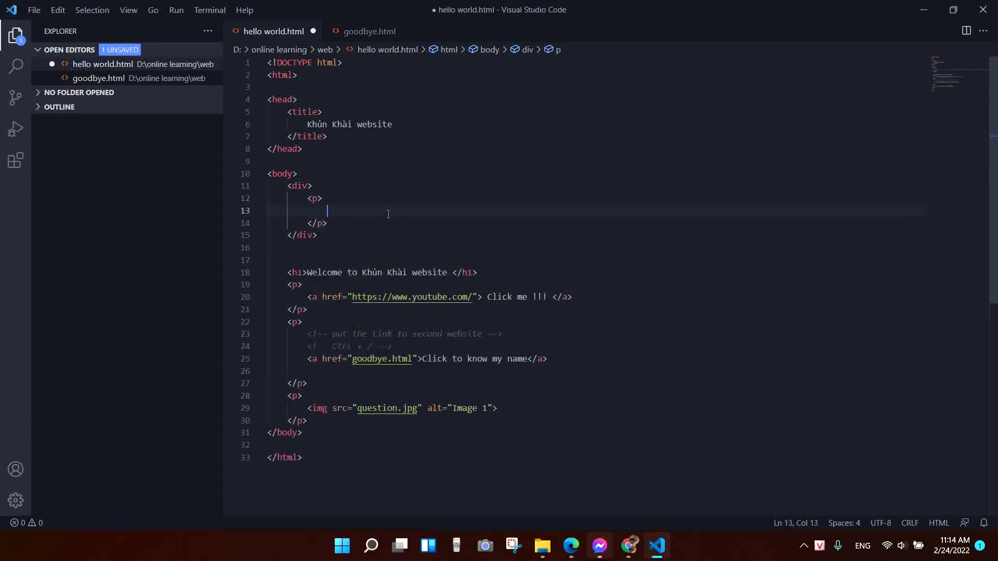
text(a)
key(Tab)
text(lin)
text(k t)
text(")
key(BackSpace)
key(BackSpace)
key(BackSpace)
key(BackSpace)
key(Right)
text(l)
text(ink 1)
key(Left)
key(Left)
key(Left)
key(Left)
key(Left)
key(Left)
key(Left)
key(Left)
key(Right)
key(Right)
key(Right)
- Add a second paragraph with a 'link 2' link, save, and switch to Chrome
key(Right)
key(Right)
key(Right)
key(Right)
key(Right)
key(Down)
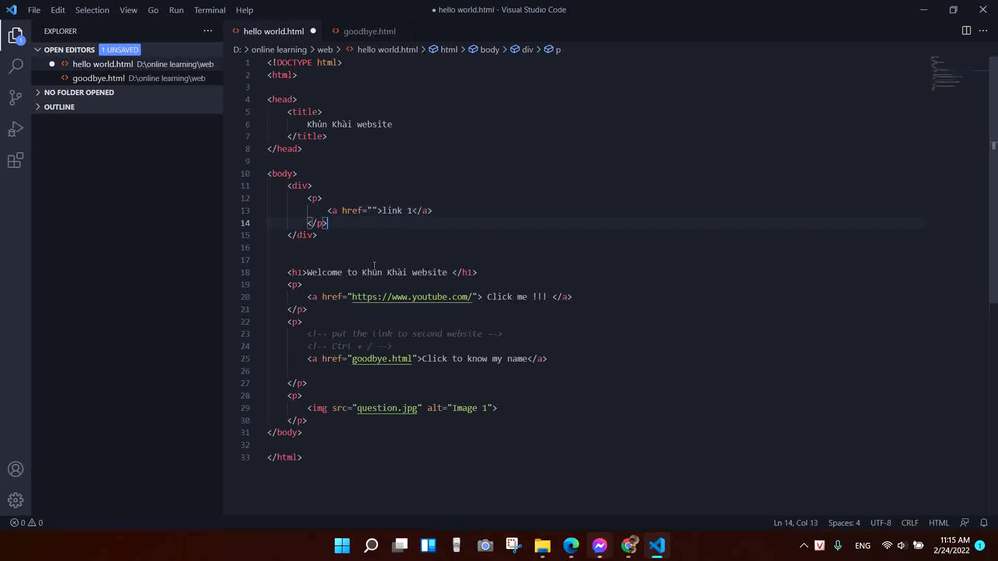
key(Return)
text(p)
key(Tab)
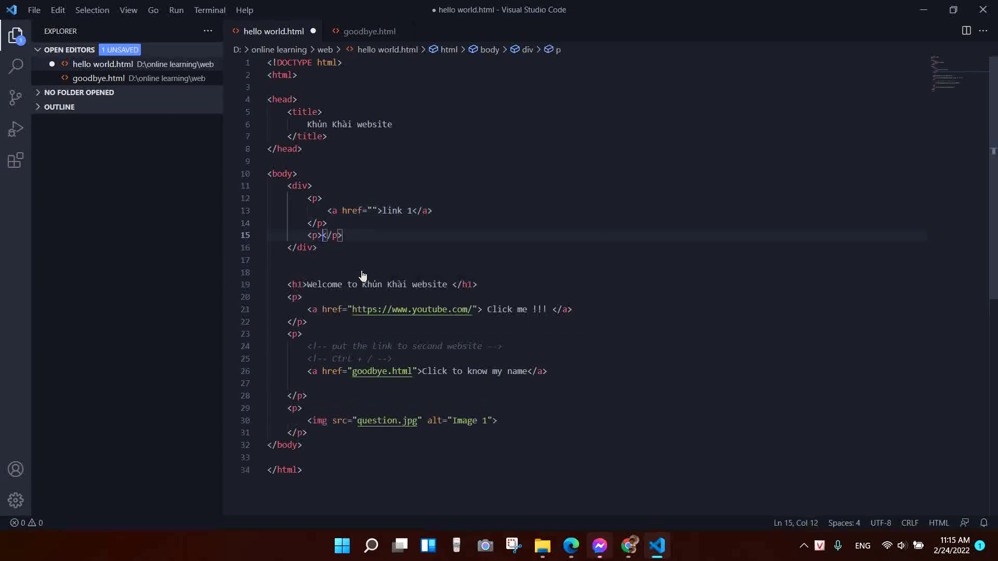
key(Return)
text(a)
key(Tab)
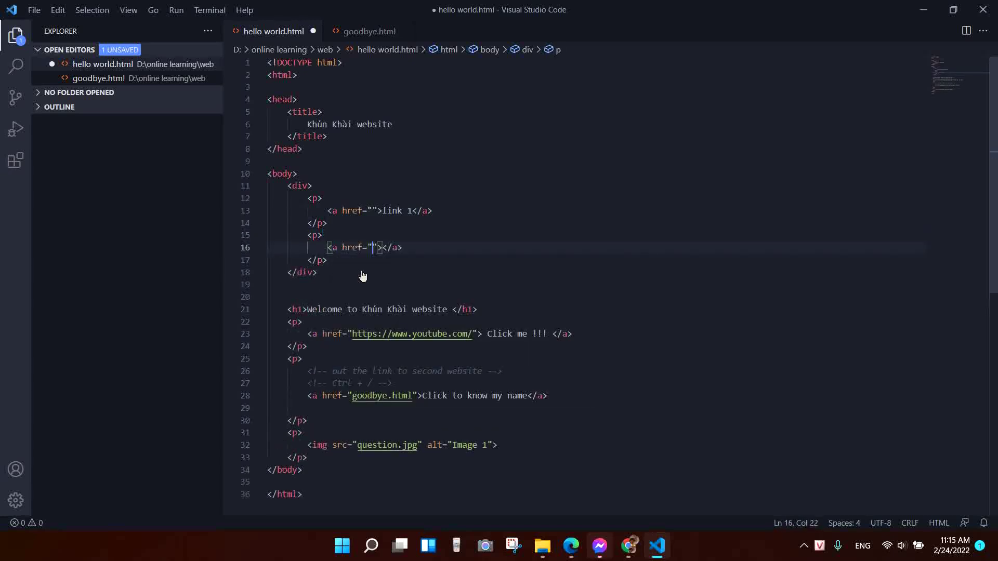
key(Tab)
text(link 2)
key(ctrl+s)
key(alt+Tab)
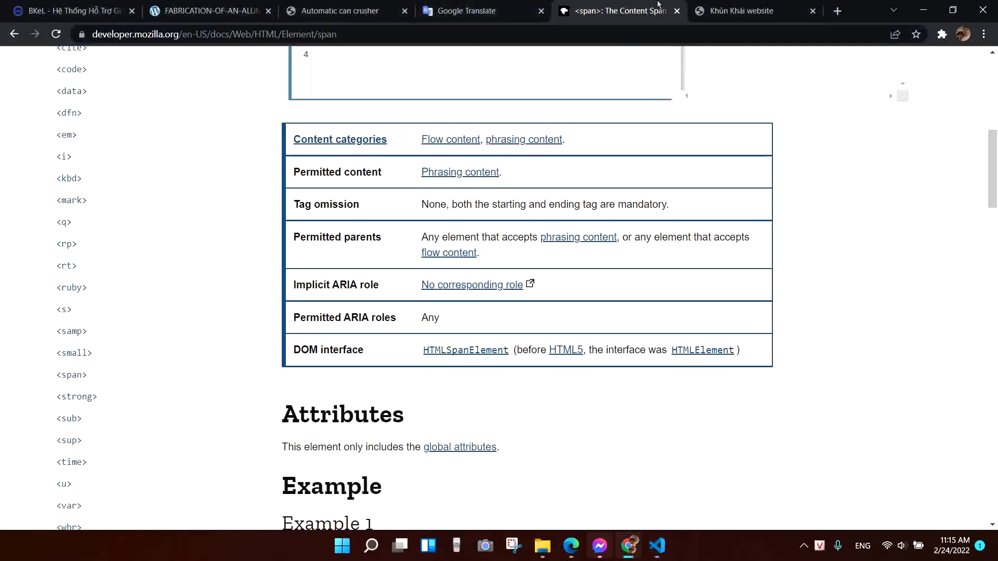
- Reload the Khủn Khải website tab to show link 1 and link 2
click(742, 10)
click(57, 34)
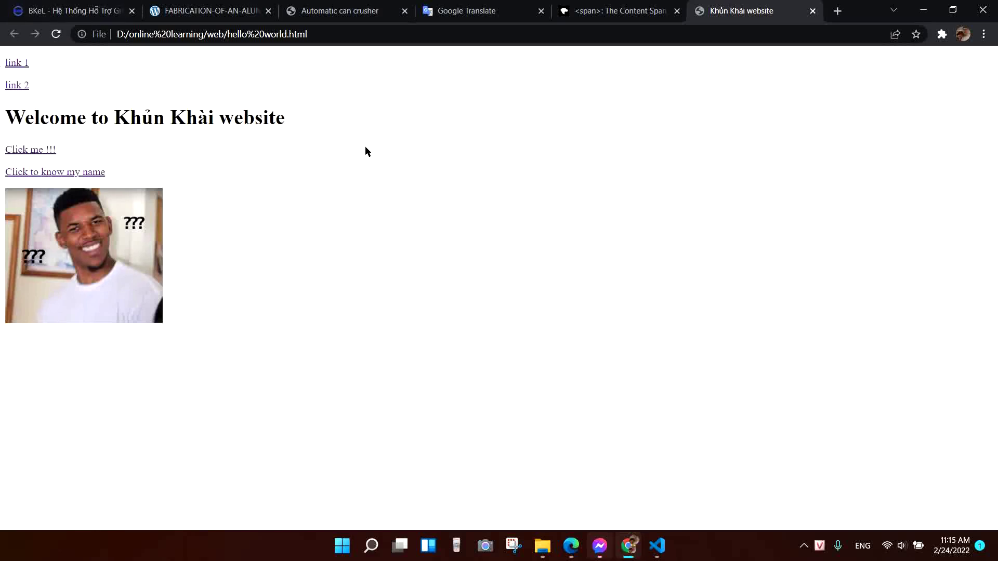
- Back in VS Code, add a paragraph after the div with a span-wrapped 'link 3'
key(alt+Tab)
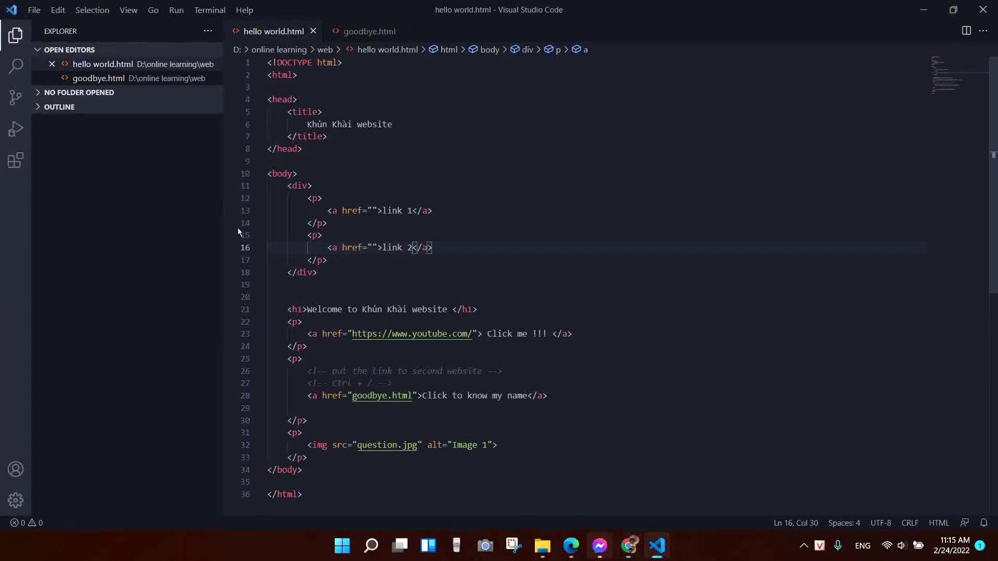
click(330, 275)
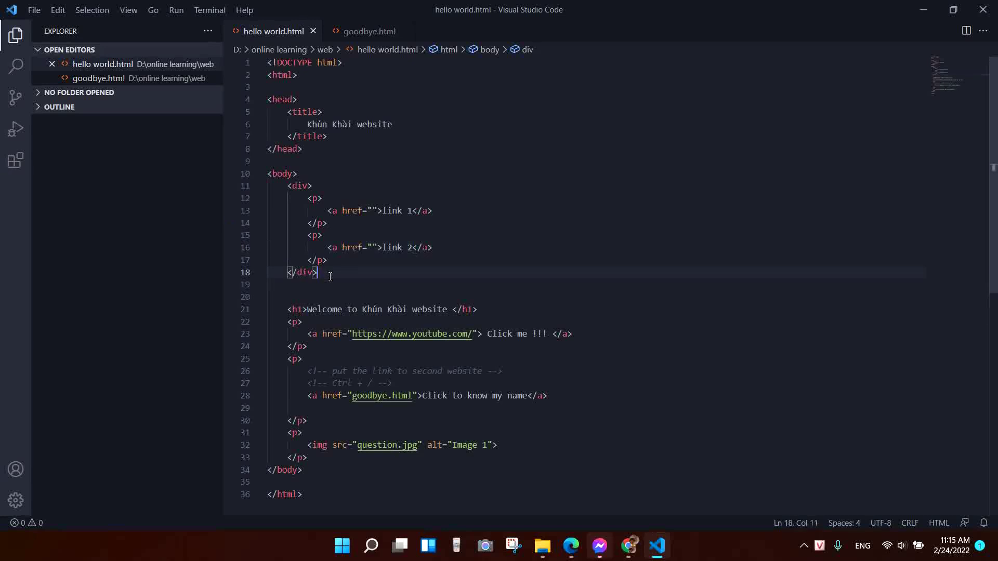
key(Return)
text(p)
key(Tab)
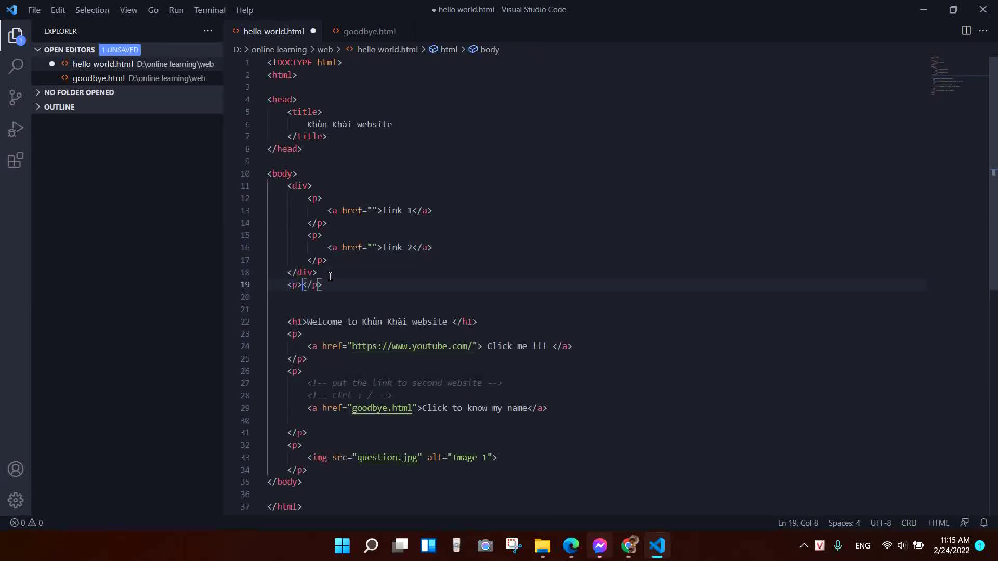
text(span)
key(Tab)
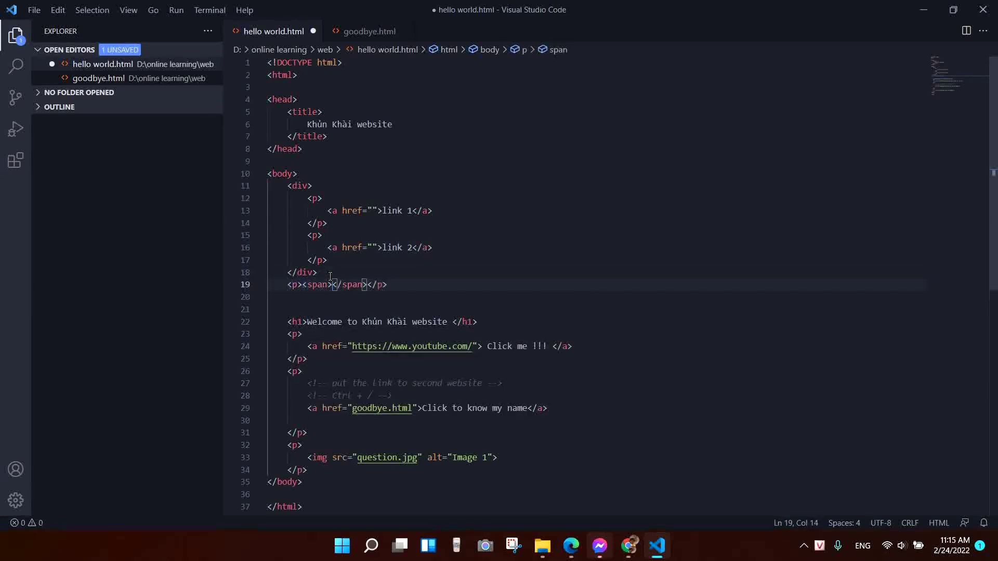
text(a)
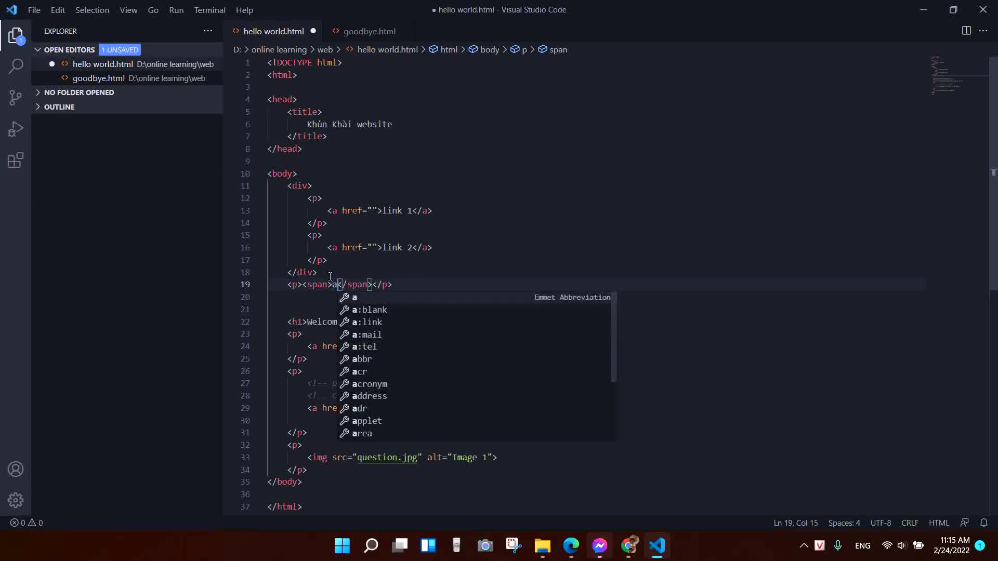
key(Tab)
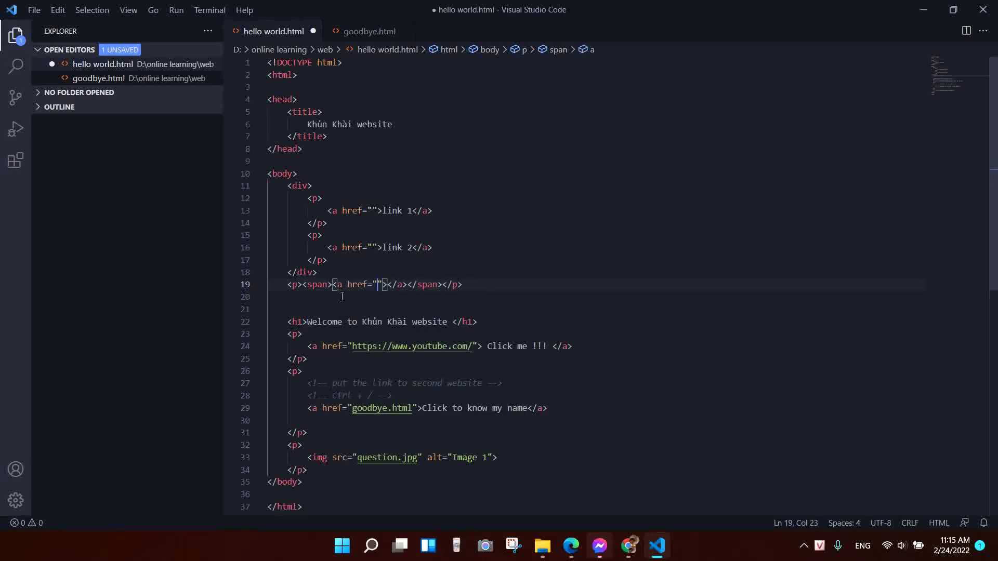
key(Tab)
text(link 3)
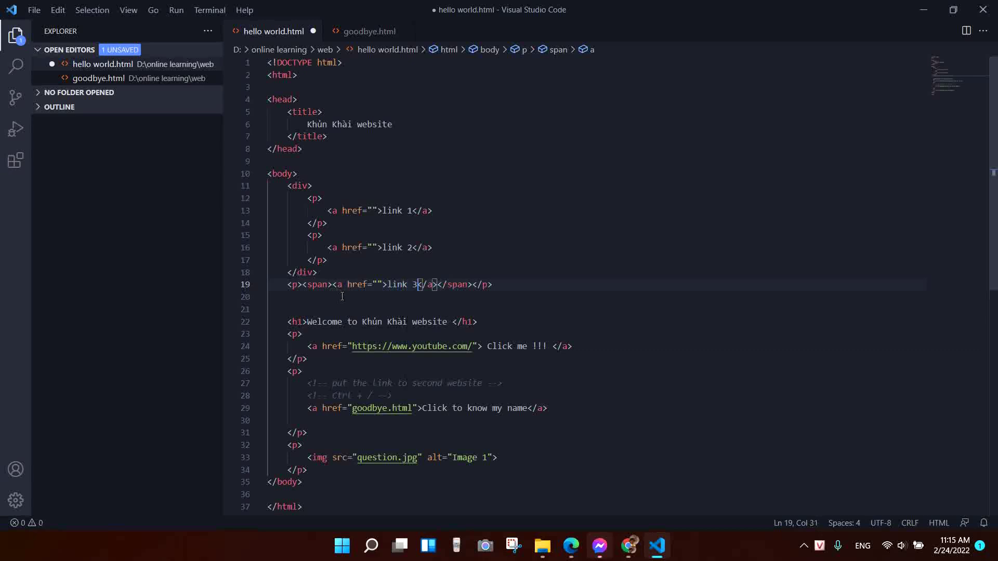
key(Tab)
- Add a second span with a 'link 4' link, save, and switch to Chrome
key(Right)
key(Right)
key(Right)
key(Right)
key(Right)
text(sp)
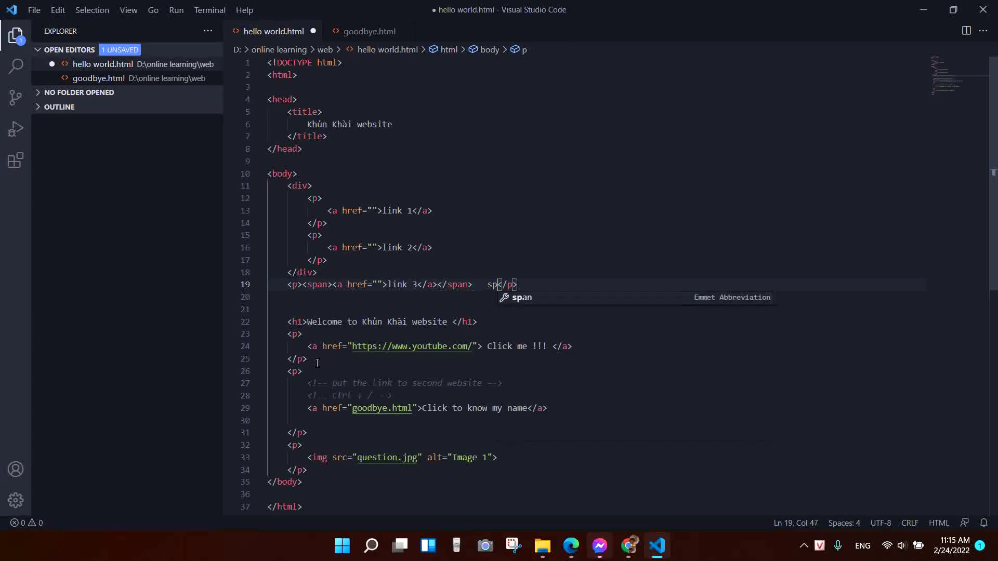
key(Tab)
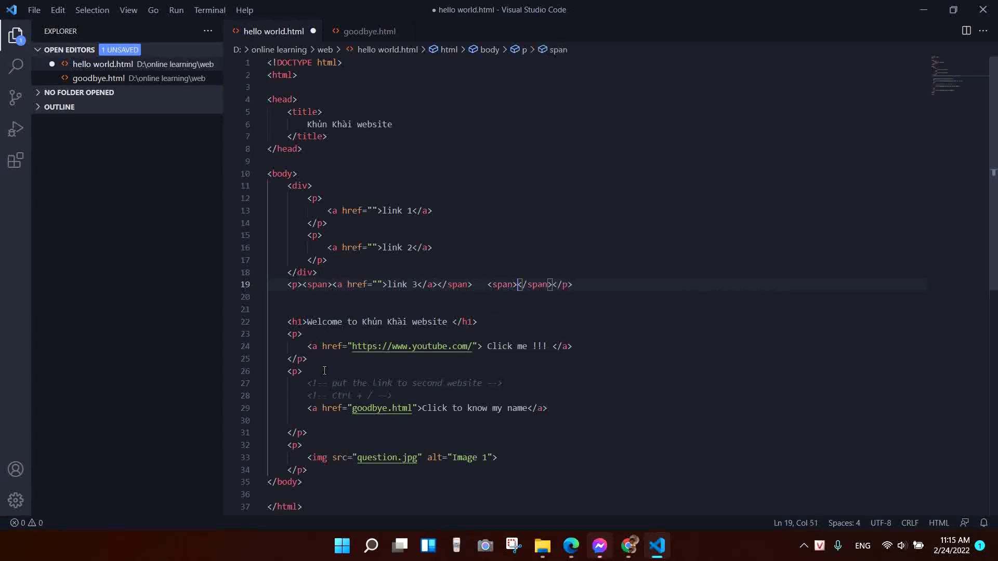
text(a)
key(Tab)
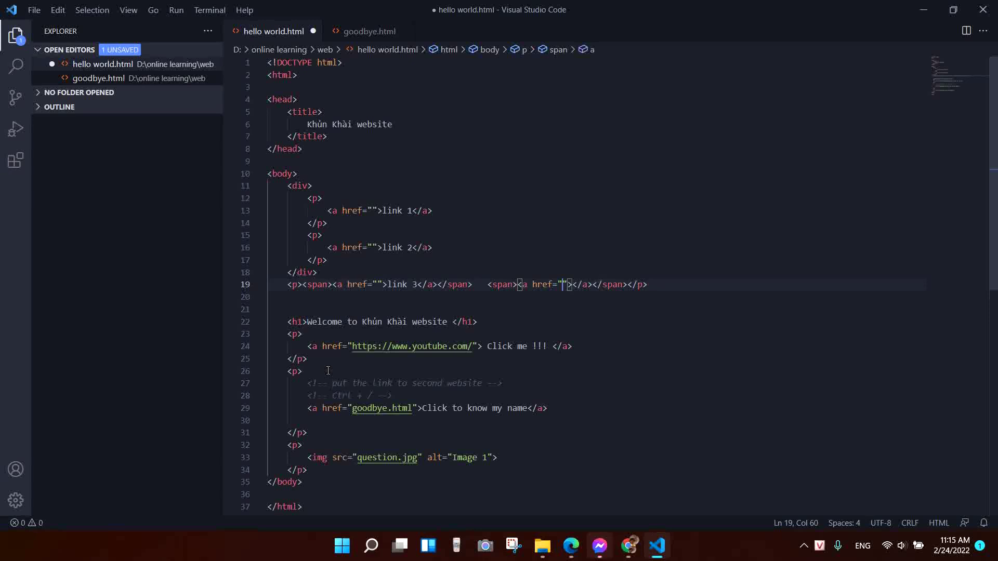
key(Tab)
text(link)
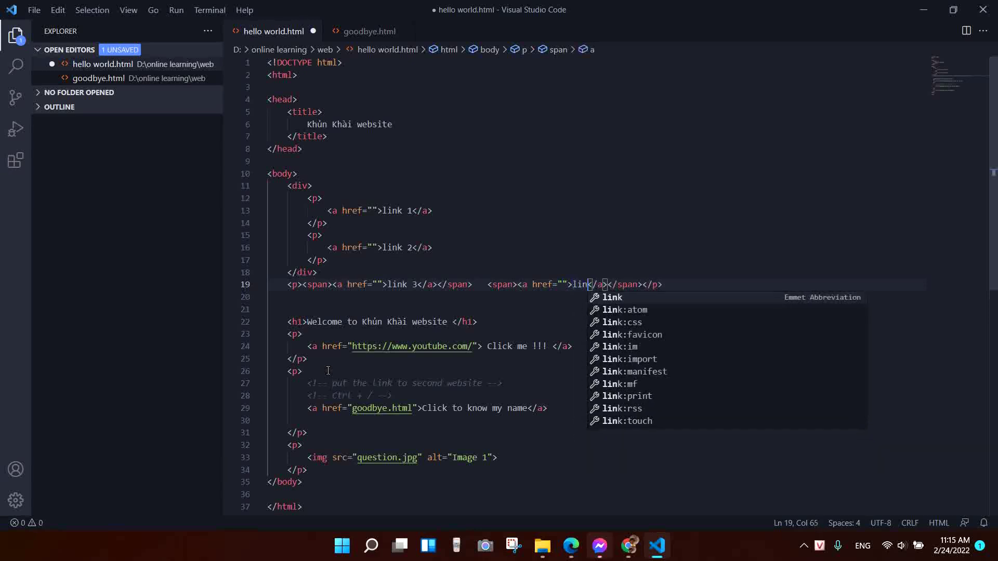
text( 4)
key(ctrl+s)
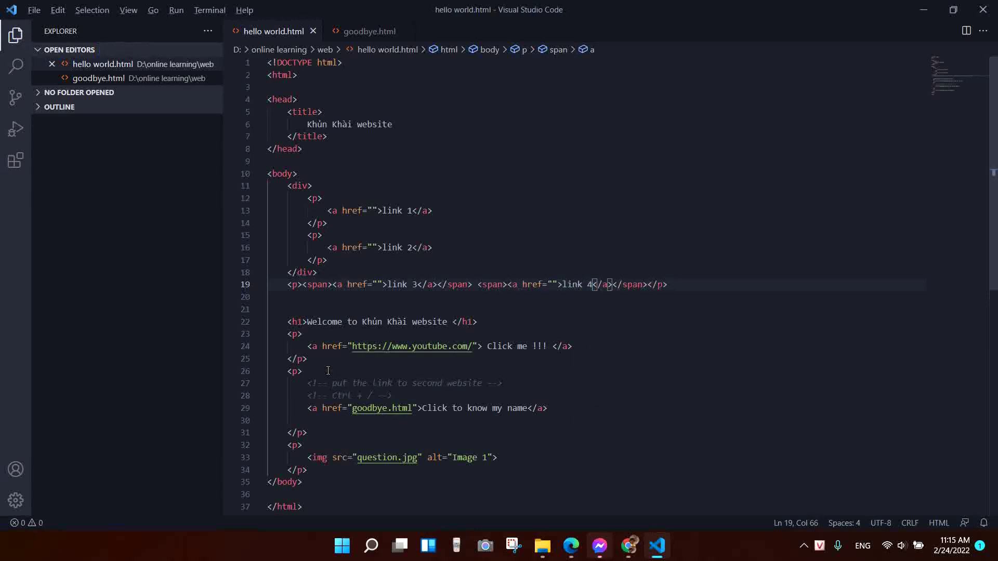
key(alt+Tab)
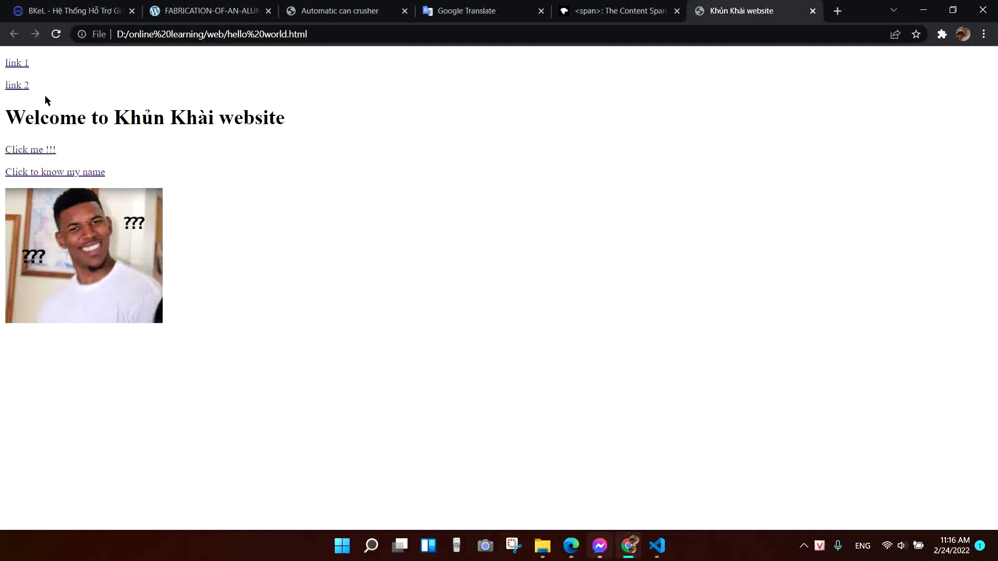
- Reload Chrome to show link 3 and link 4, then return to VS Code
click(59, 34)
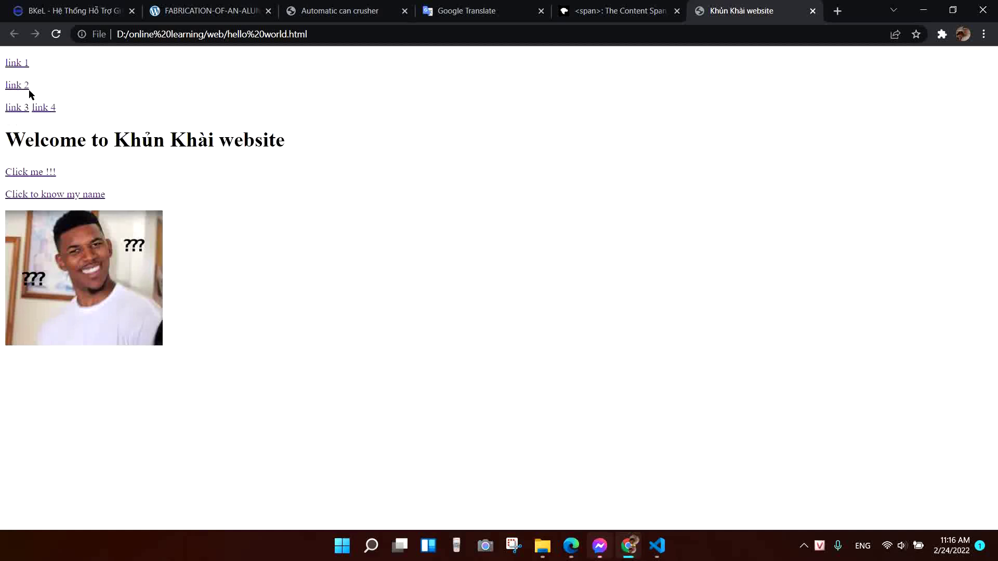
click(658, 545)
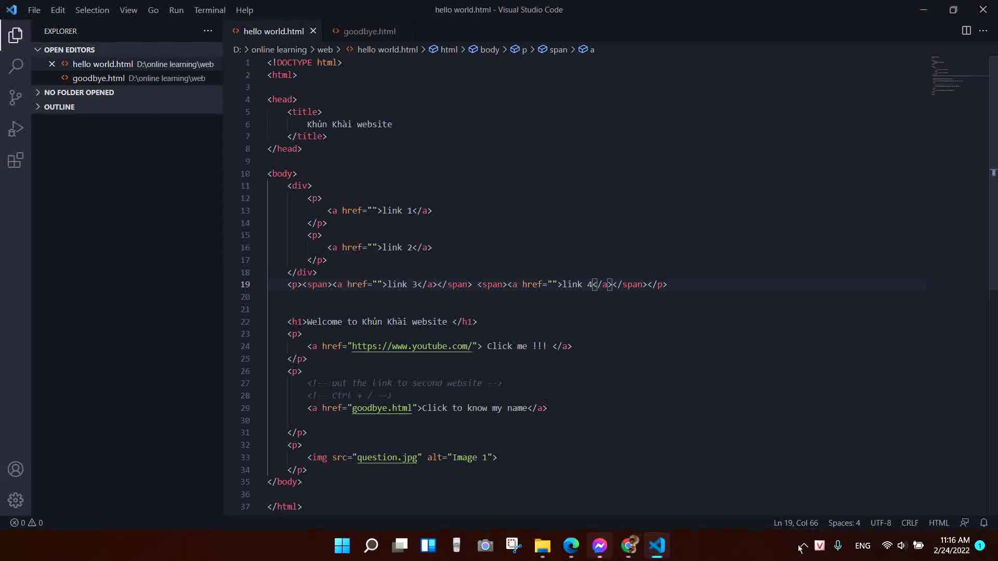